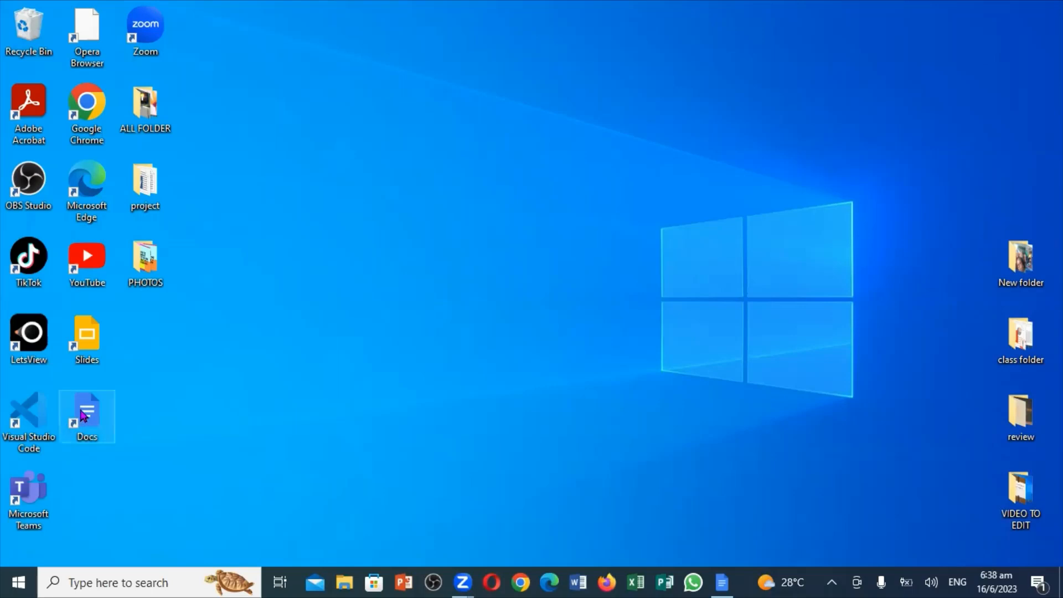
Launch Google Docs and sign in with the Google account and its password.
{"action": "left_click", "coordinate": [723, 582]}
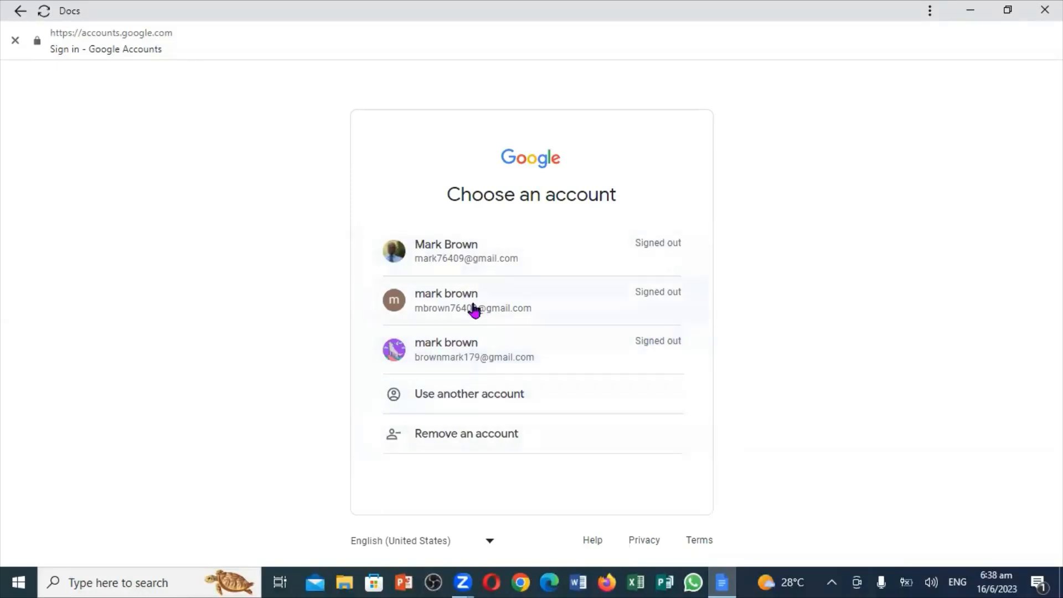
{"action": "left_click", "coordinate": [473, 252]}
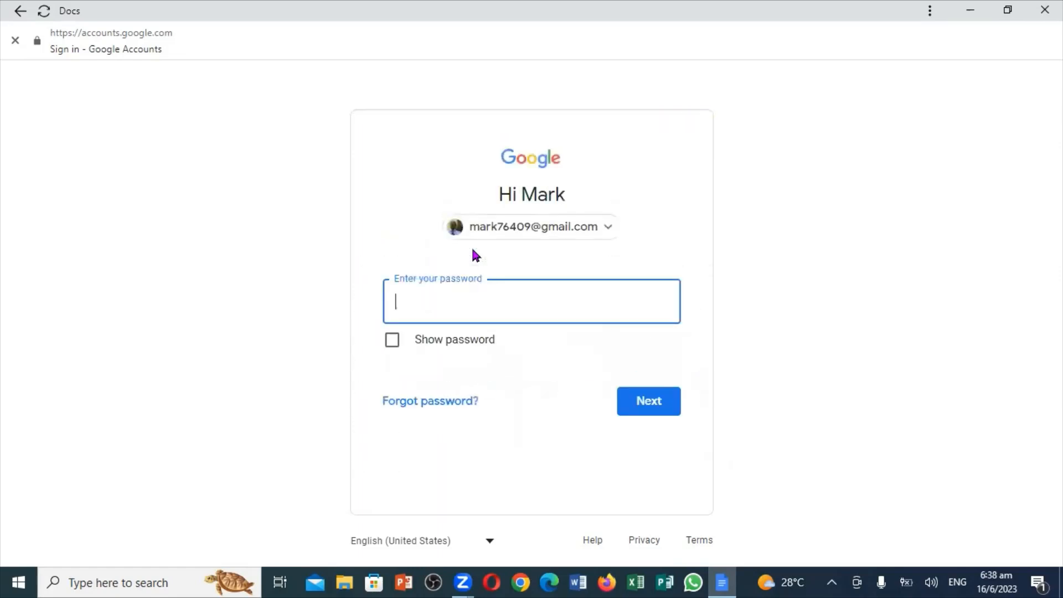
{"action": "type", "text": "•••••••••••"}
{"action": "left_click", "coordinate": [661, 401]}
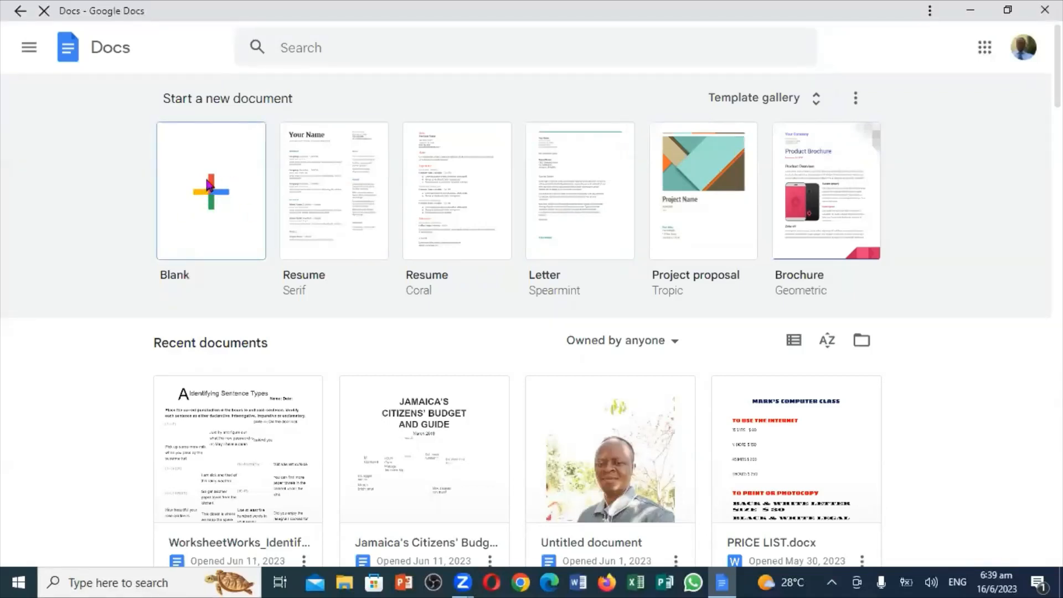
Create a new document from the Blank template.
{"action": "left_click", "coordinate": [215, 221]}
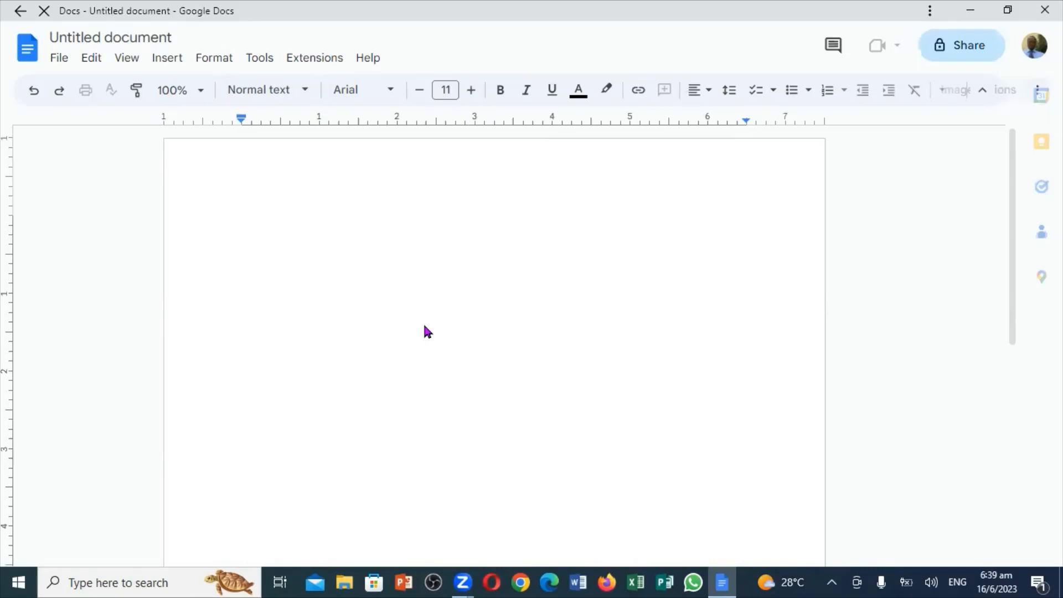
Type 'MY NAME ARE' followed by a full name at the start of the page.
{"action": "type", "text": "MY"}
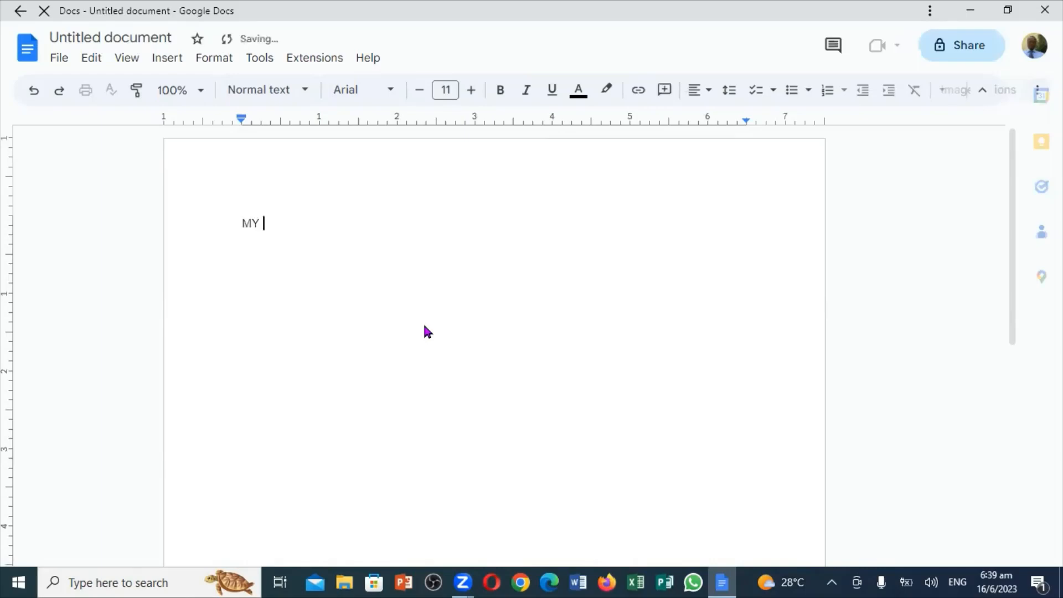
{"action": "type", "text": " NAME "}
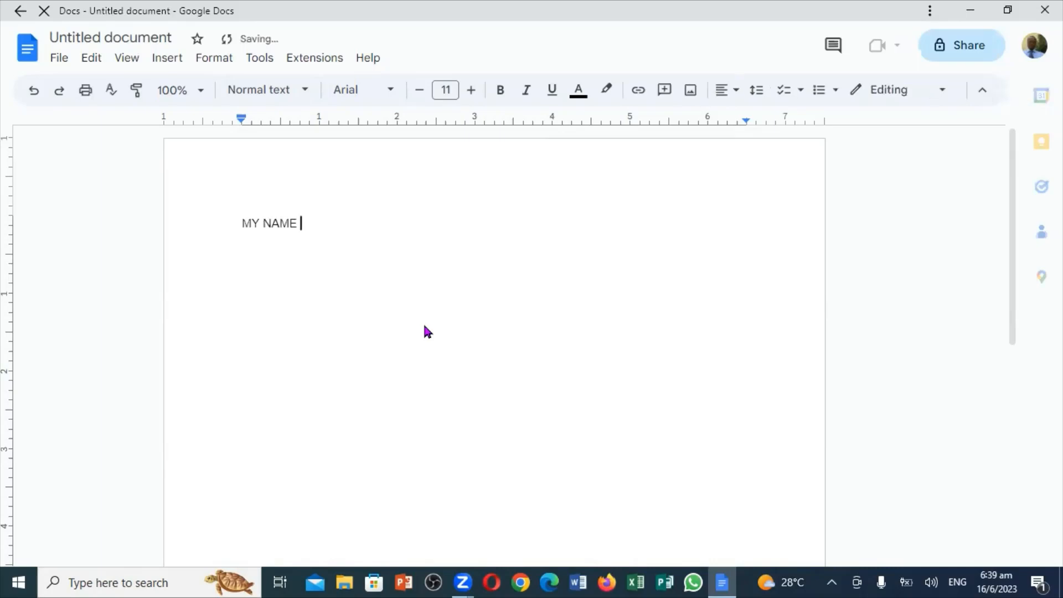
{"action": "type", "text": "ARE "}
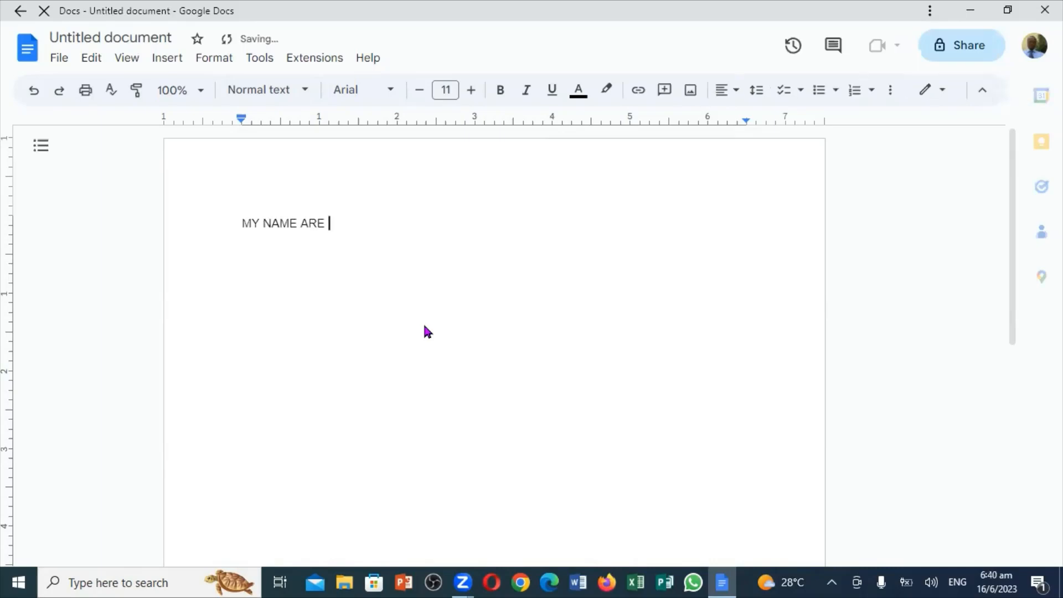
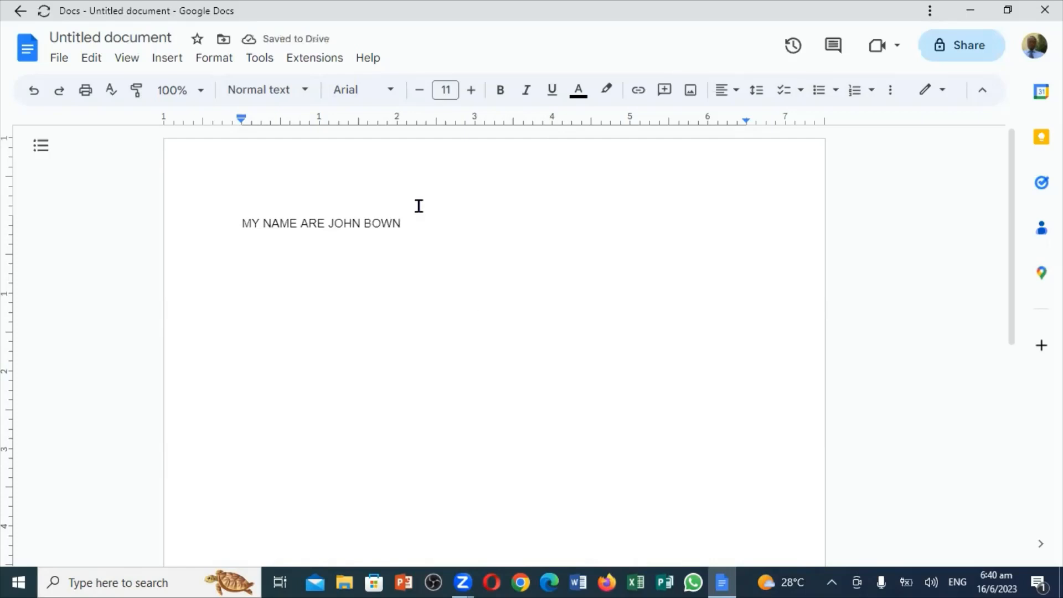
Select the whole sentence and raise its Arial font size from 11 pt to 23 pt.
{"action": "triple_click", "coordinate": [238, 224]}
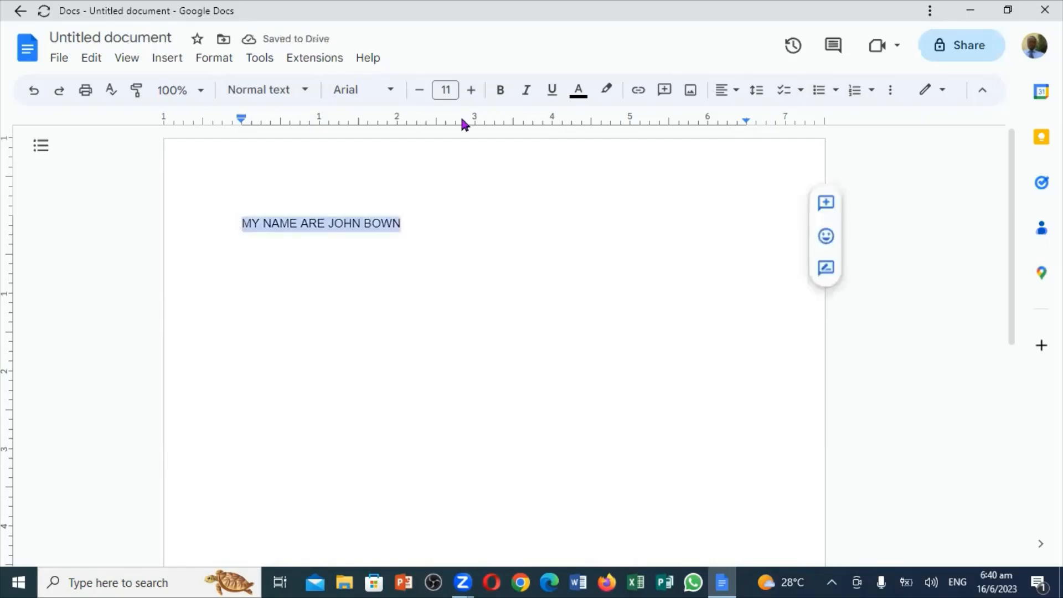
{"action": "left_click", "coordinate": [470, 93]}
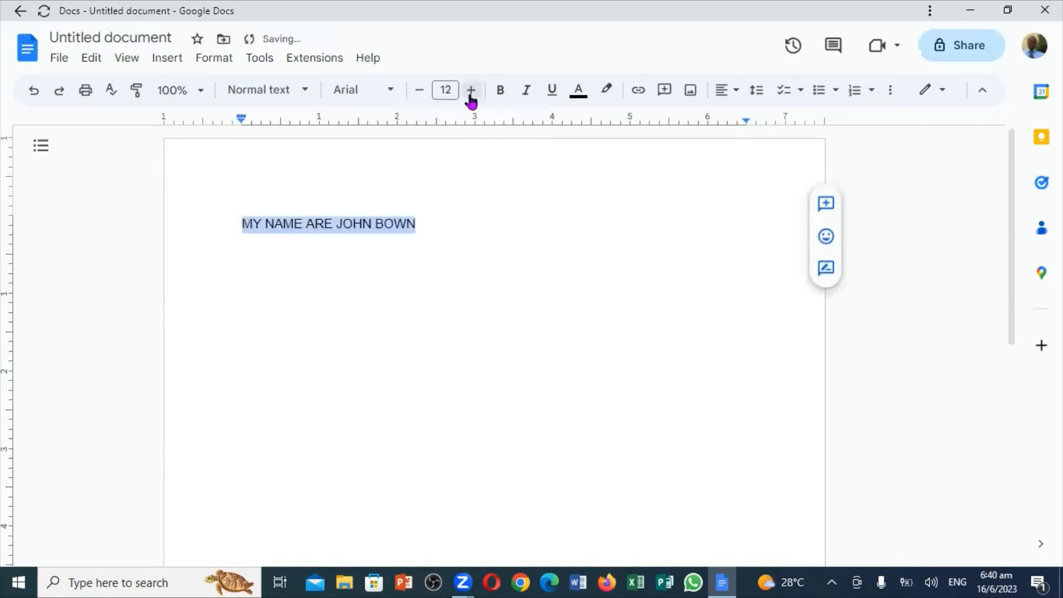
{"action": "left_click", "coordinate": [470, 92]}
{"action": "left_click", "coordinate": [470, 92]}
{"action": "left_click", "coordinate": [470, 91]}
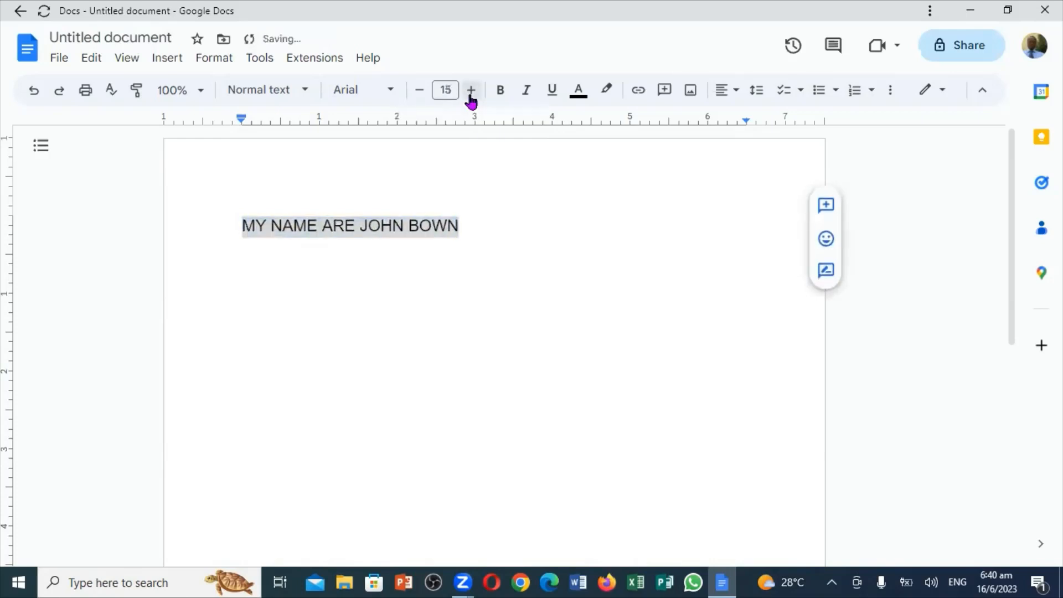
{"action": "left_click", "coordinate": [470, 92]}
{"action": "left_click", "coordinate": [470, 91]}
{"action": "left_click", "coordinate": [470, 92]}
{"action": "left_click", "coordinate": [470, 90]}
{"action": "left_click", "coordinate": [470, 90]}
{"action": "left_click", "coordinate": [470, 90]}
{"action": "left_click", "coordinate": [470, 90]}
{"action": "left_click", "coordinate": [470, 90]}
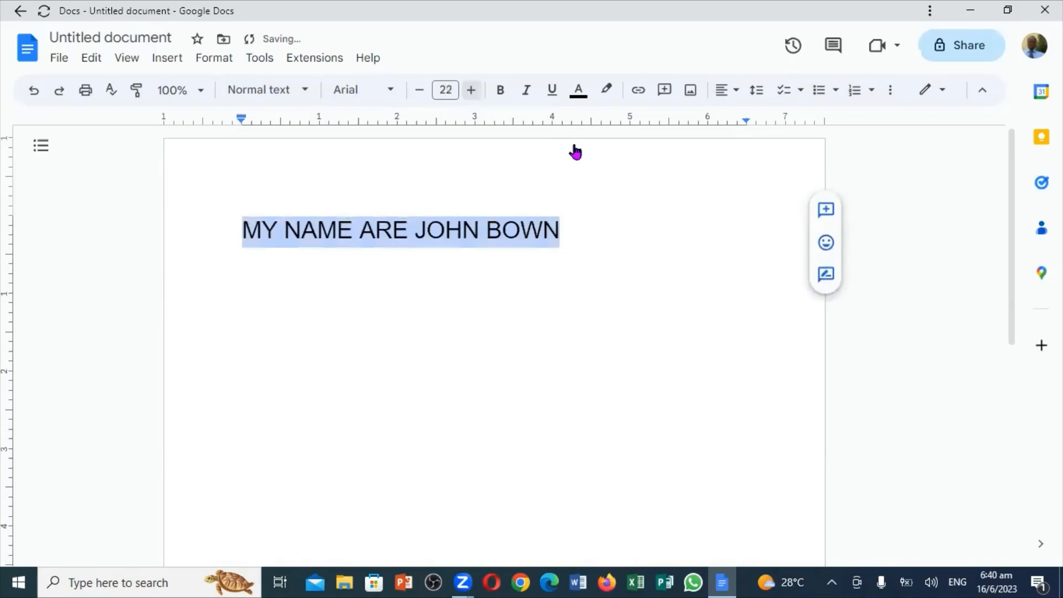
{"action": "left_click", "coordinate": [651, 204]}
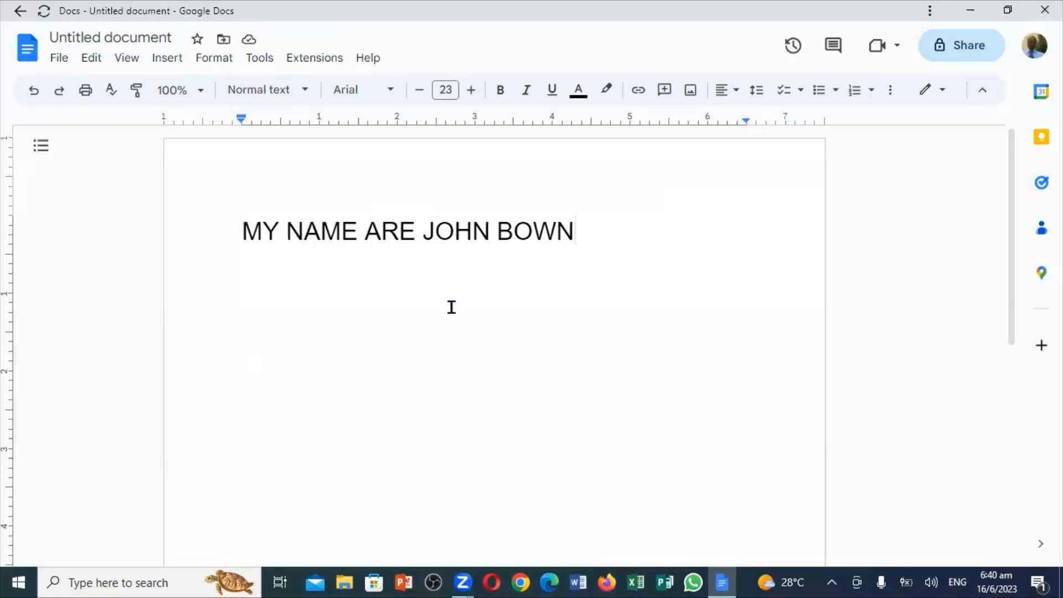
Open Find and replace from the Edit menu.
{"action": "left_click", "coordinate": [89, 62]}
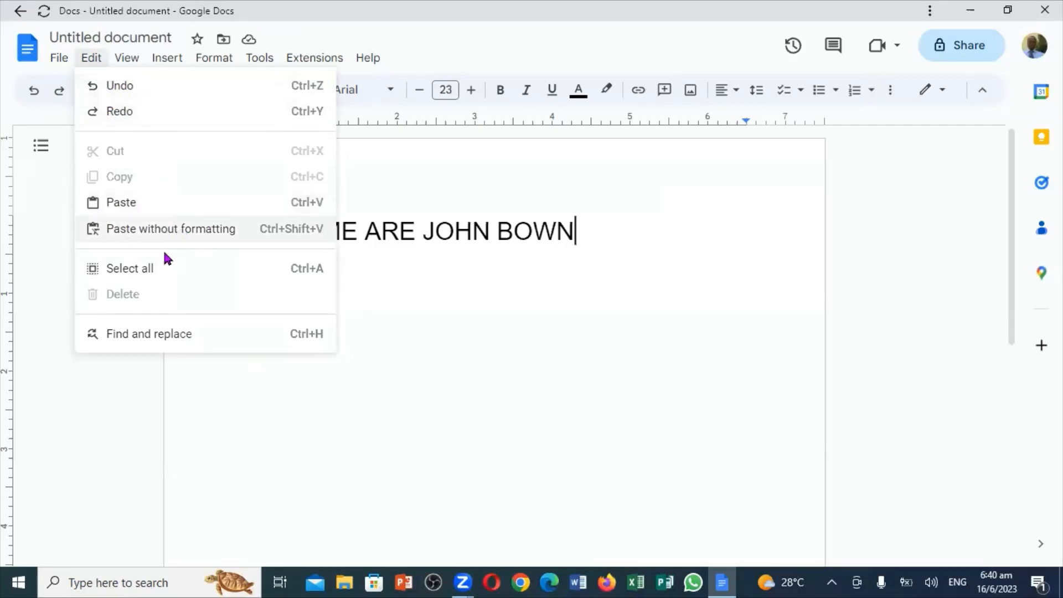
{"action": "left_click", "coordinate": [146, 335]}
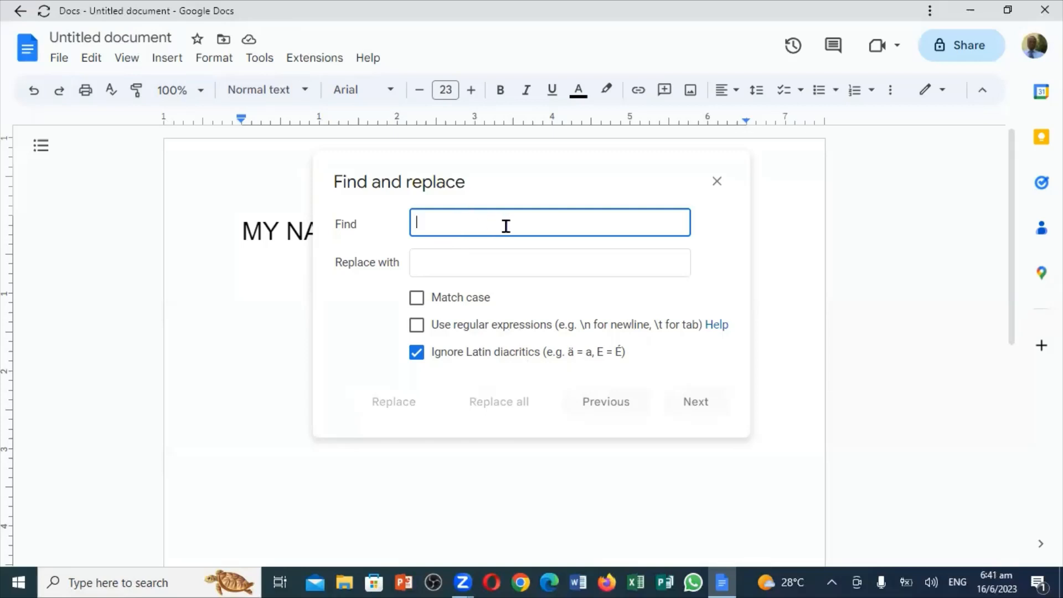
Replace 'ARE' with 'IS' so the sentence reads 'MY NAME IS', then close the dialog.
{"action": "type", "text": "A"}
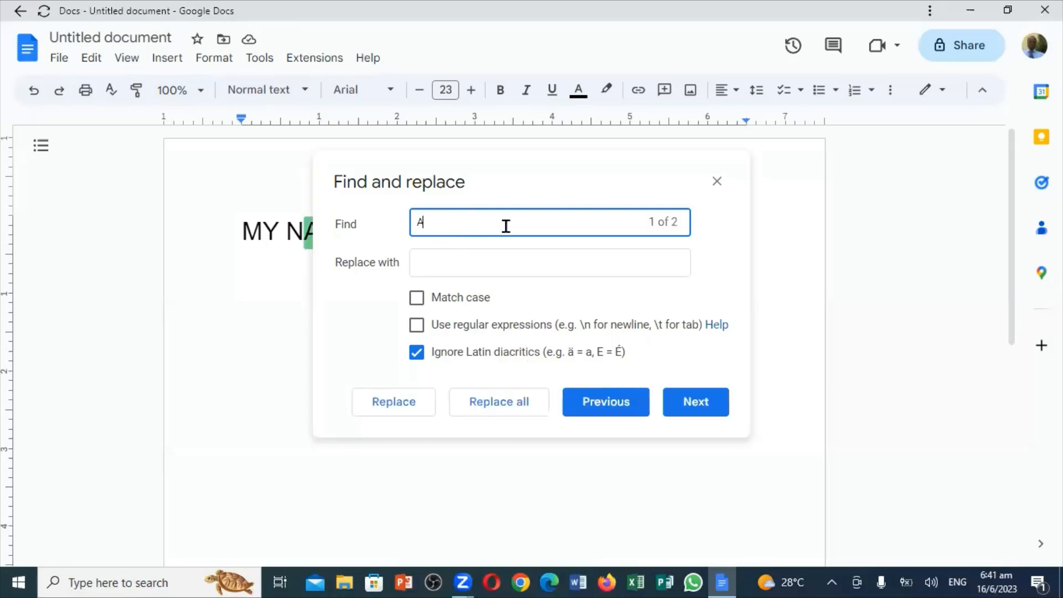
{"action": "type", "text": "RE"}
{"action": "left_click", "coordinate": [457, 263]}
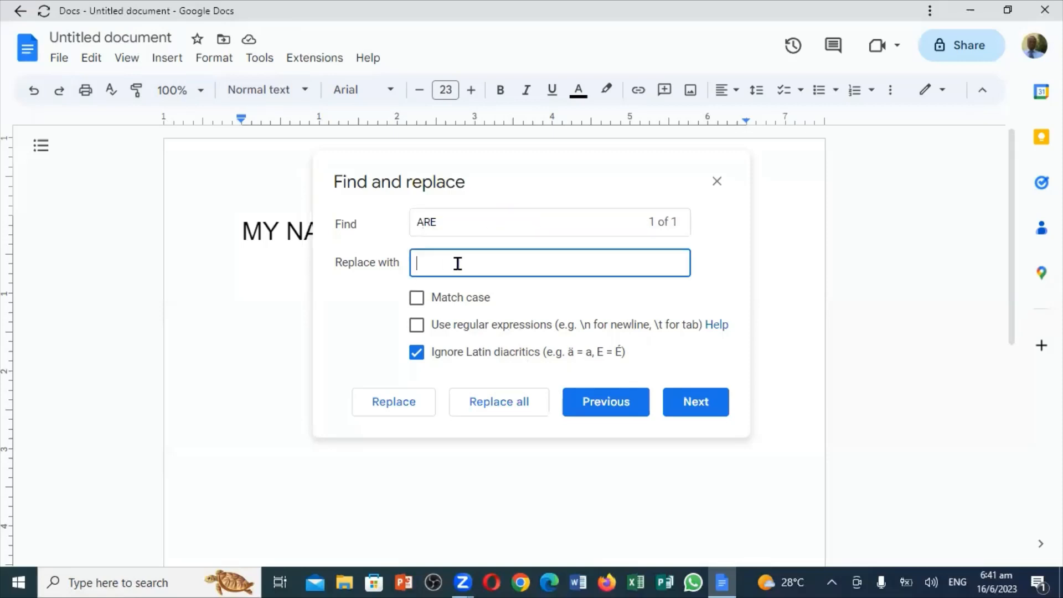
{"action": "type", "text": "IS"}
{"action": "left_click", "coordinate": [395, 403]}
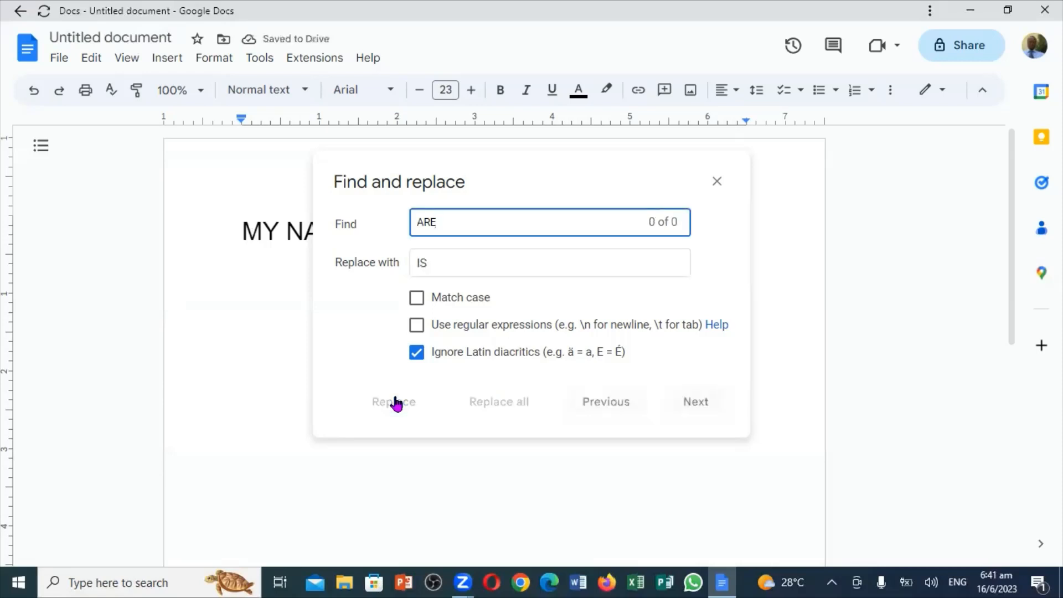
{"action": "left_click", "coordinate": [716, 181]}
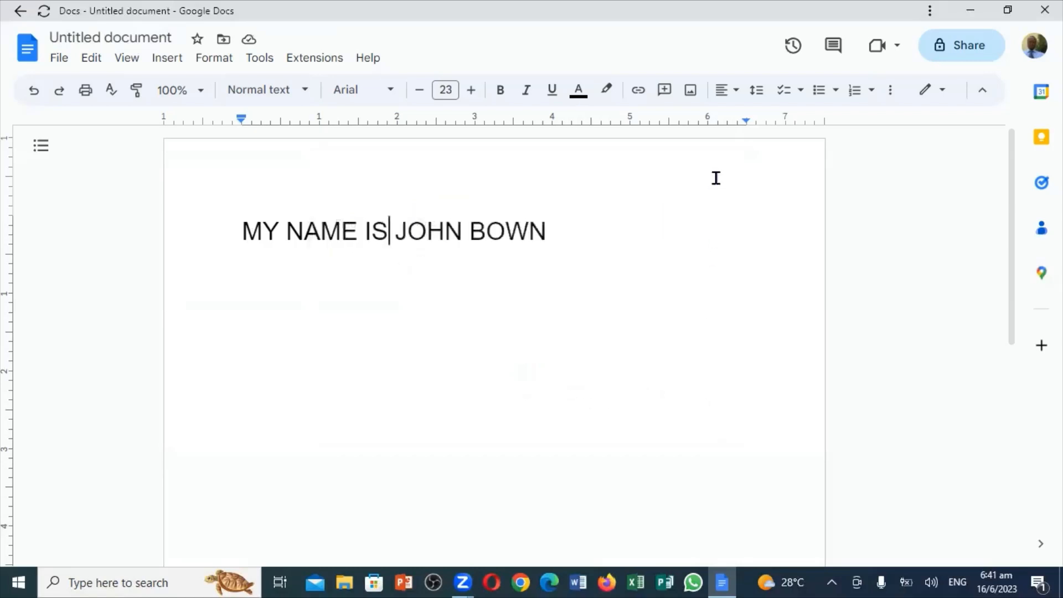